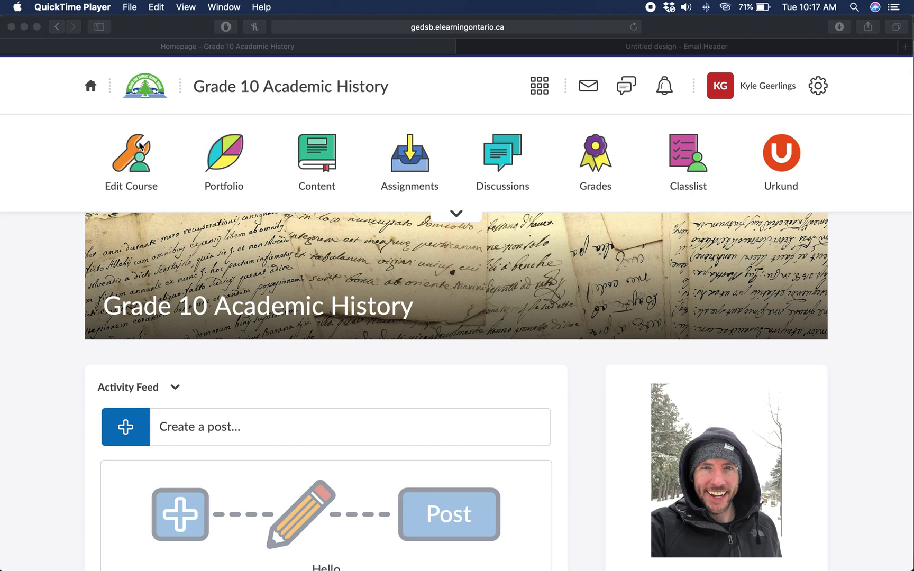
- Open Grade 10 Academic History's Course Administration page and scroll to Site Resources
left_click(127, 160)
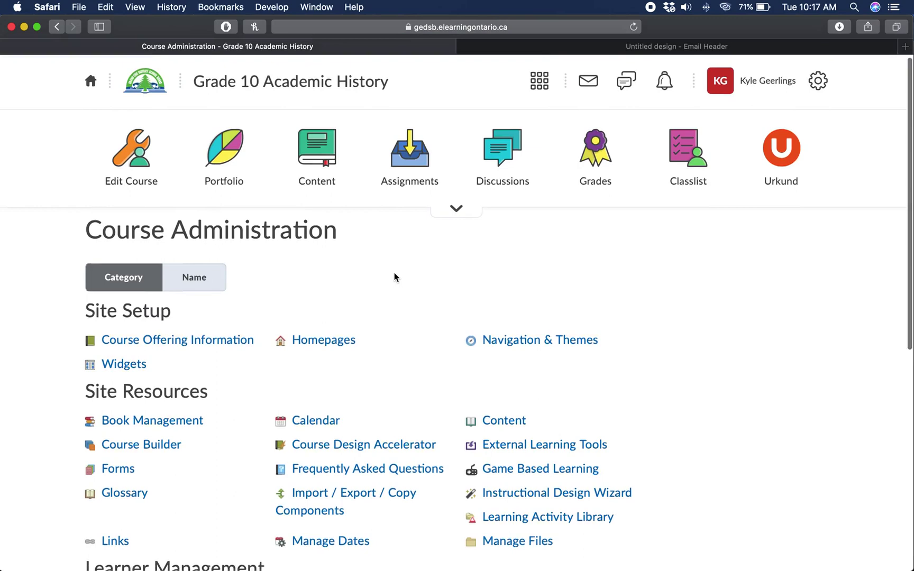
scroll(146, 340, "down", 2)
scroll(307, 373, "down", 1)
scroll(318, 372, "down", 2)
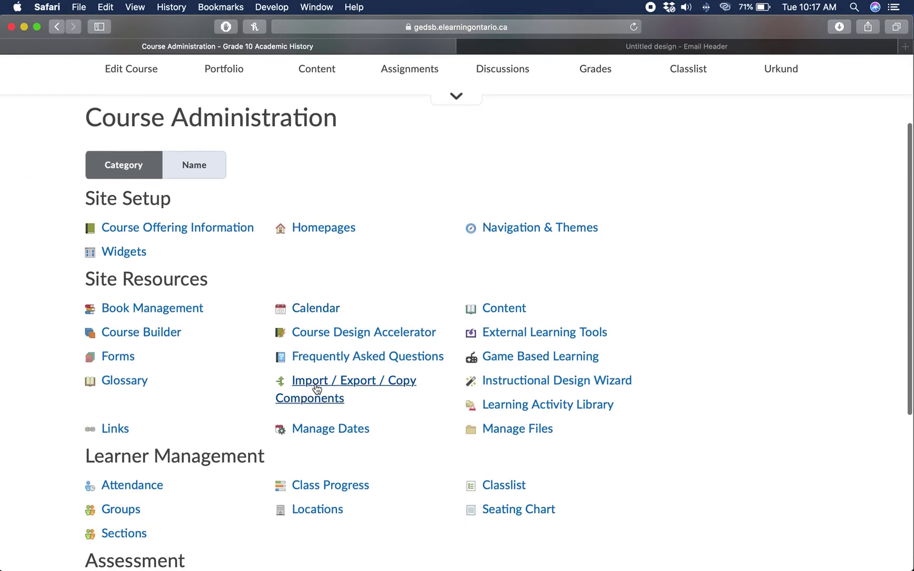
- Open Import / Export / Copy Components, with copying from another org unit selected
left_click(316, 387)
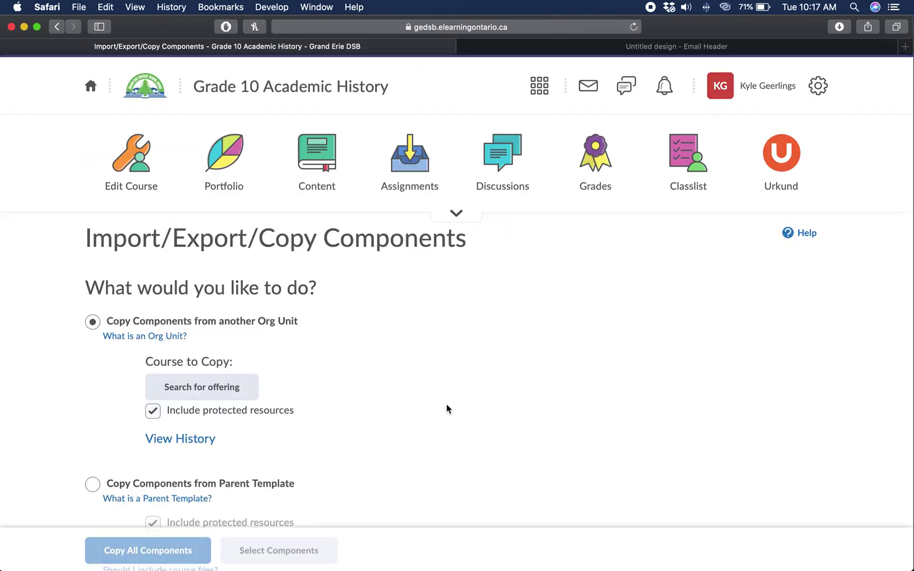
scroll(446, 405, "down", 1)
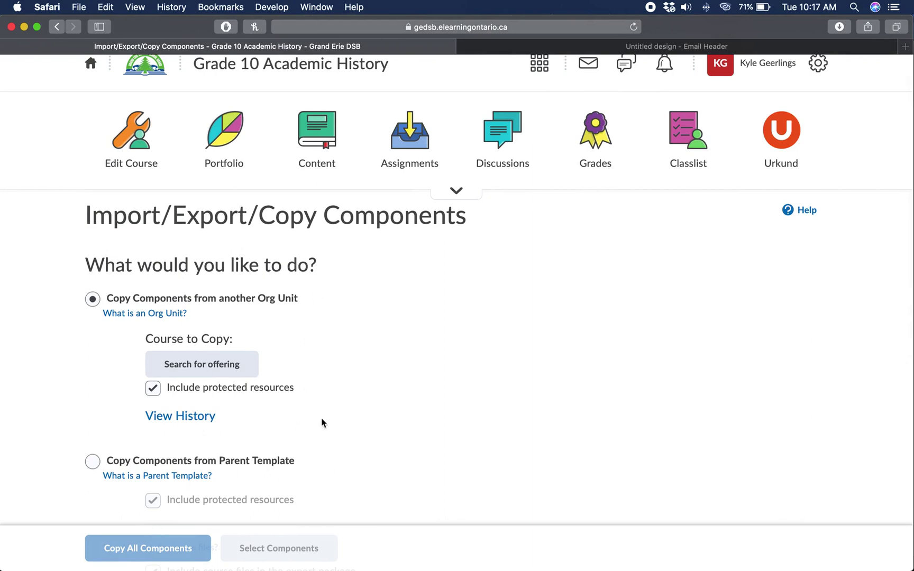
scroll(240, 302, "up", 1)
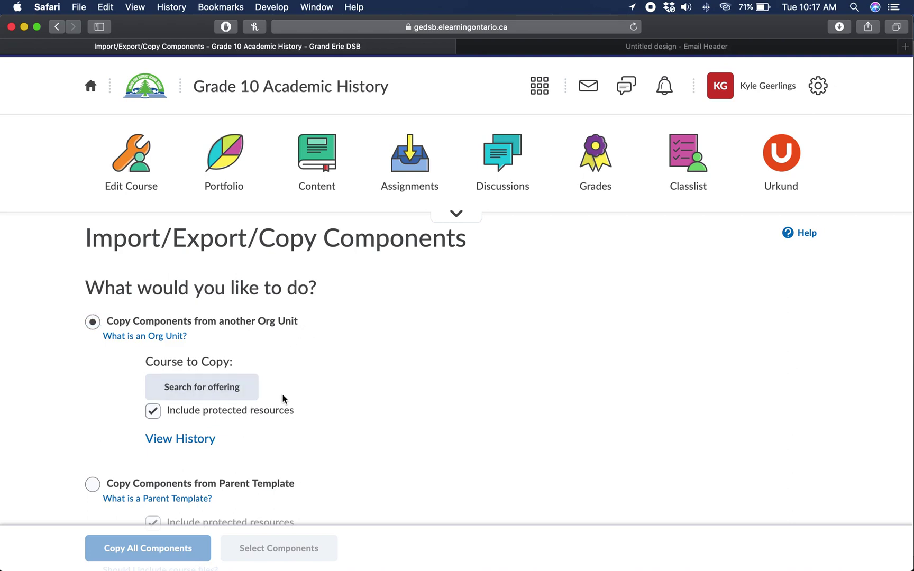
- Open the course offering search, centre the popup, and enter 1920 as the search term
left_click(217, 394)
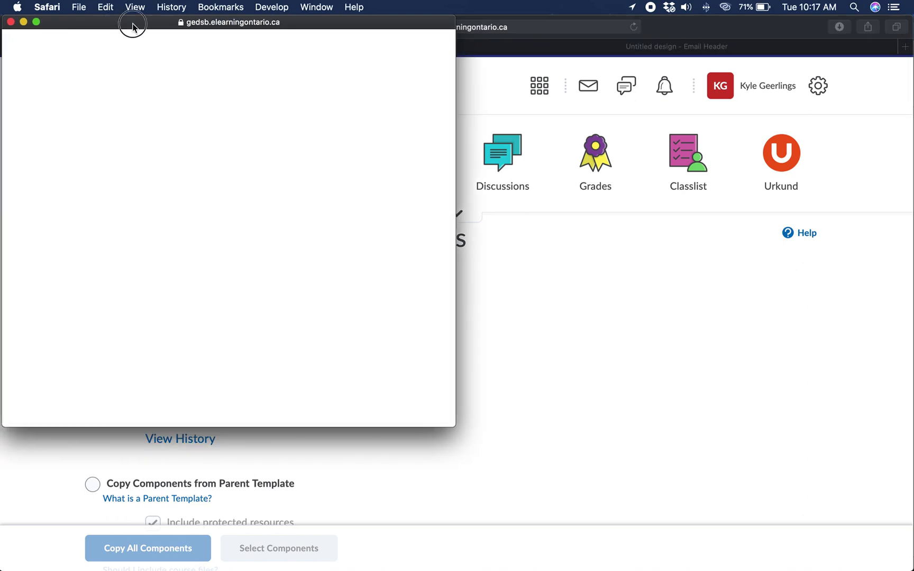
left_click_drag(132, 26, 300, 76)
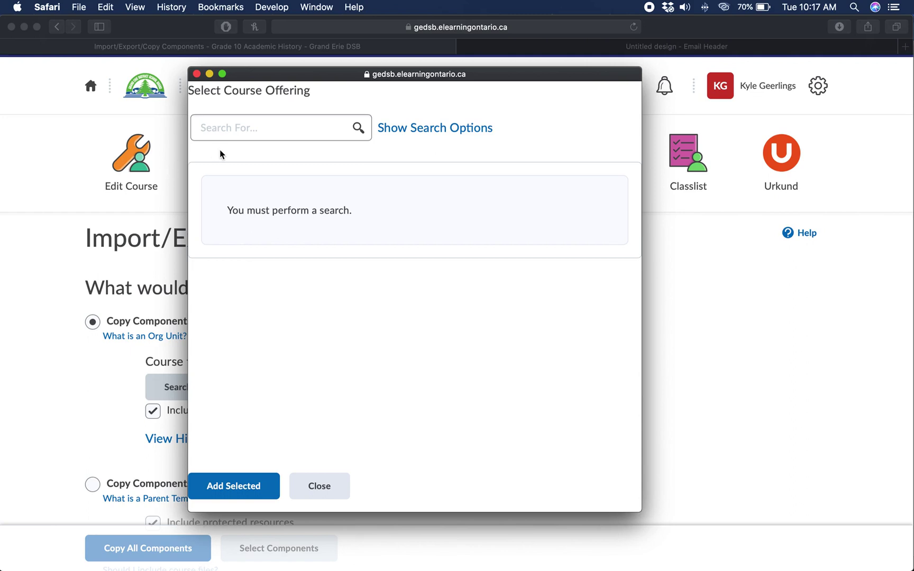
left_click(228, 136)
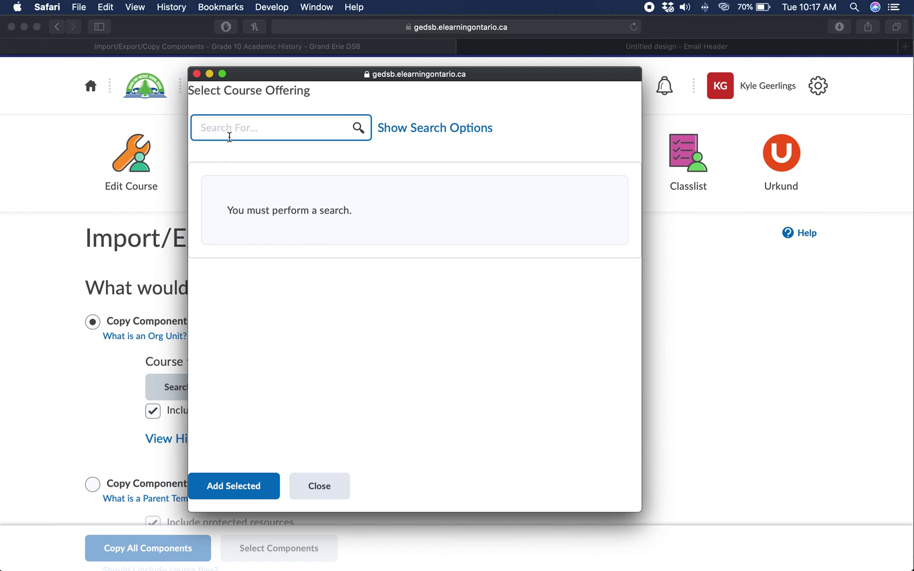
type("1920")
- Search for 1920 offerings and scroll through the seven results
left_click(358, 128)
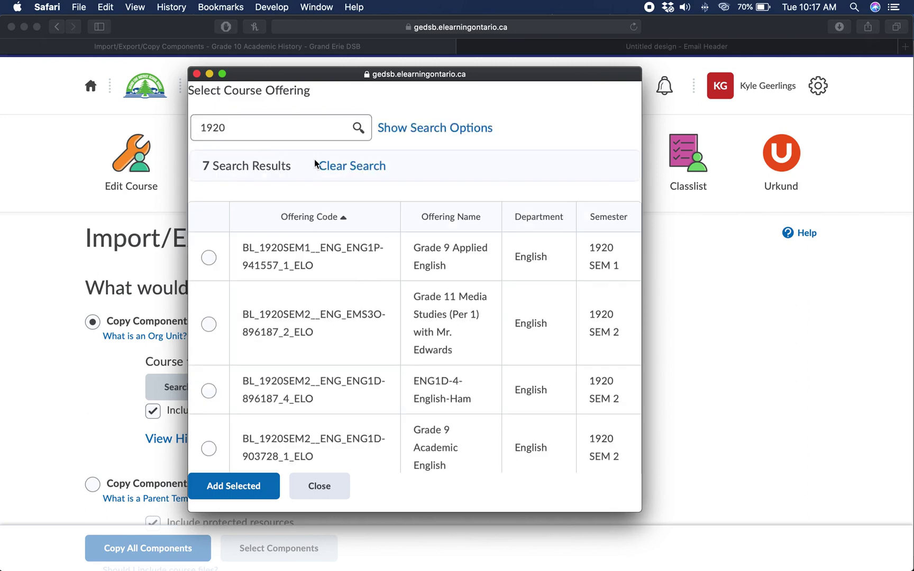
scroll(314, 159, "down", 1)
scroll(435, 282, "down", 3)
scroll(435, 283, "down", 1)
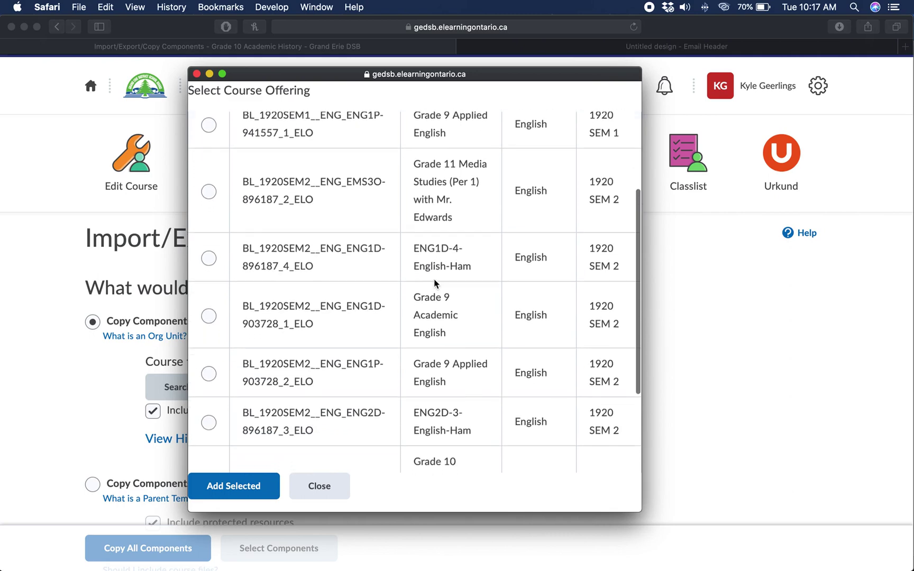
scroll(435, 283, "down", 2)
scroll(548, 329, "down", 1)
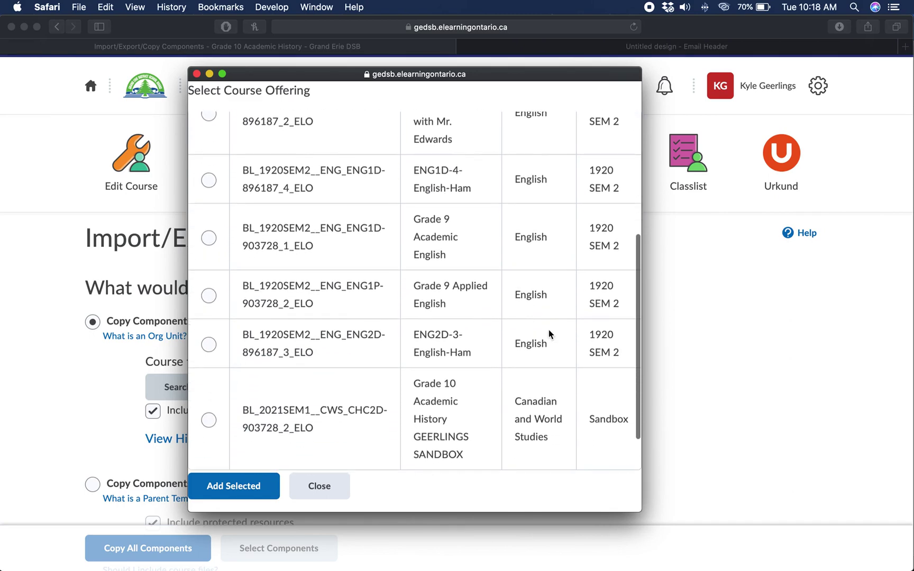
scroll(548, 329, "up", 1)
scroll(534, 320, "up", 1)
scroll(527, 313, "up", 1)
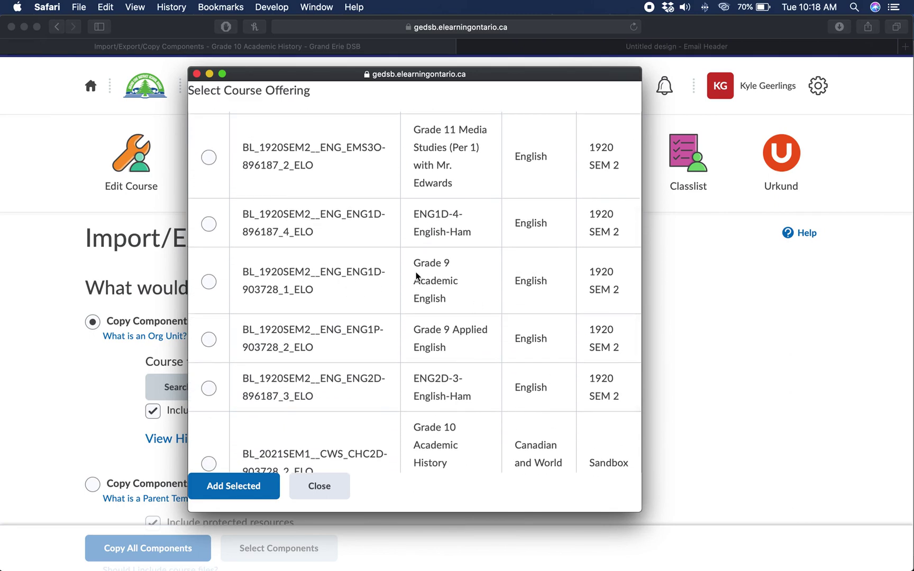
- Select the Grade 9 Academic English offering (ENG1D, 1920 SEM 2) and add it as source
left_click(440, 290)
left_click_drag(350, 274, 379, 273)
scroll(385, 289, "up", 1)
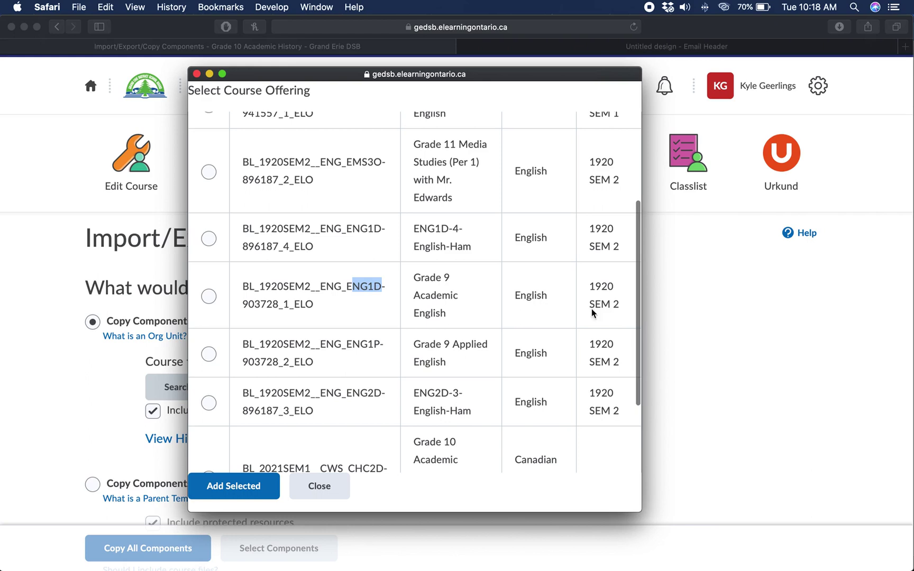
left_click_drag(612, 307, 593, 286)
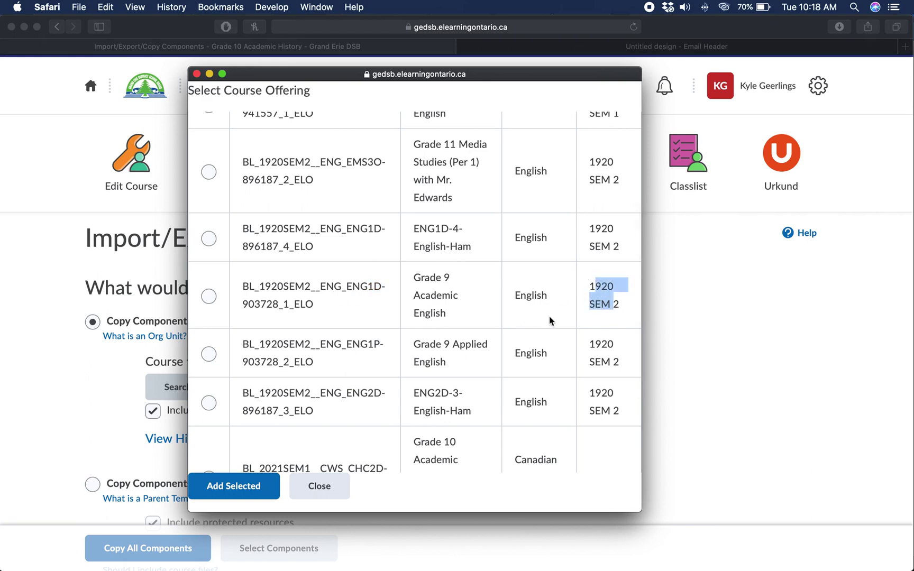
left_click(209, 296)
left_click(238, 486)
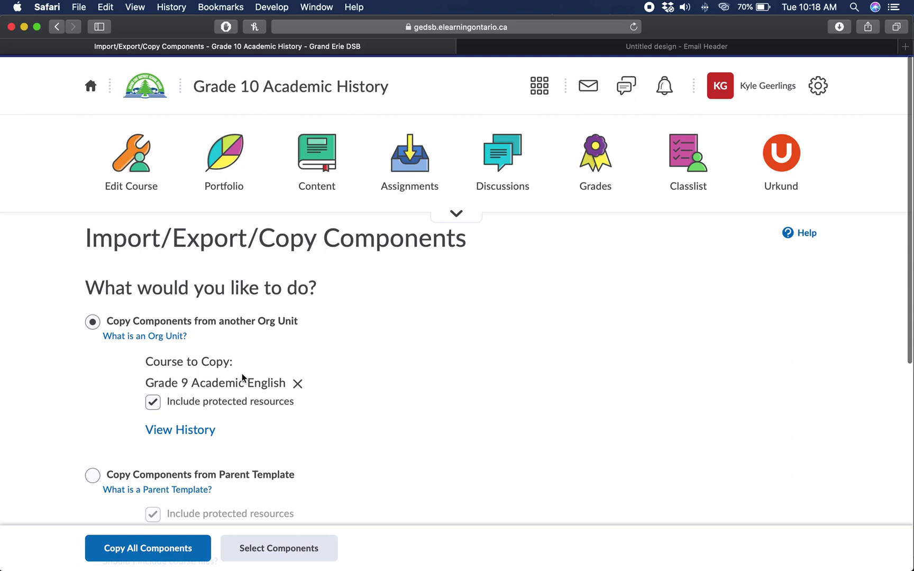
mouse_move(224, 162)
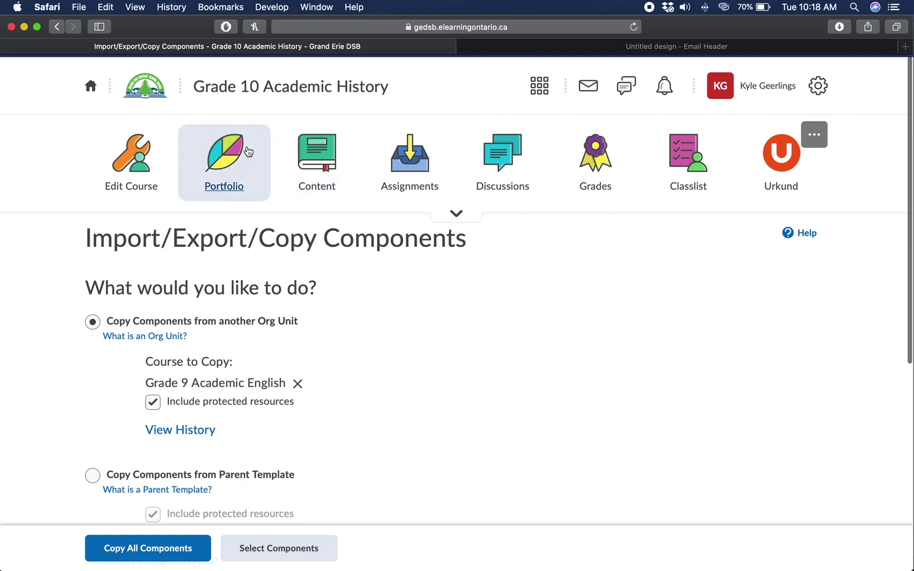
- Check that Grade 9 Academic English is listed under Course to Copy
scroll(396, 304, "down", 1)
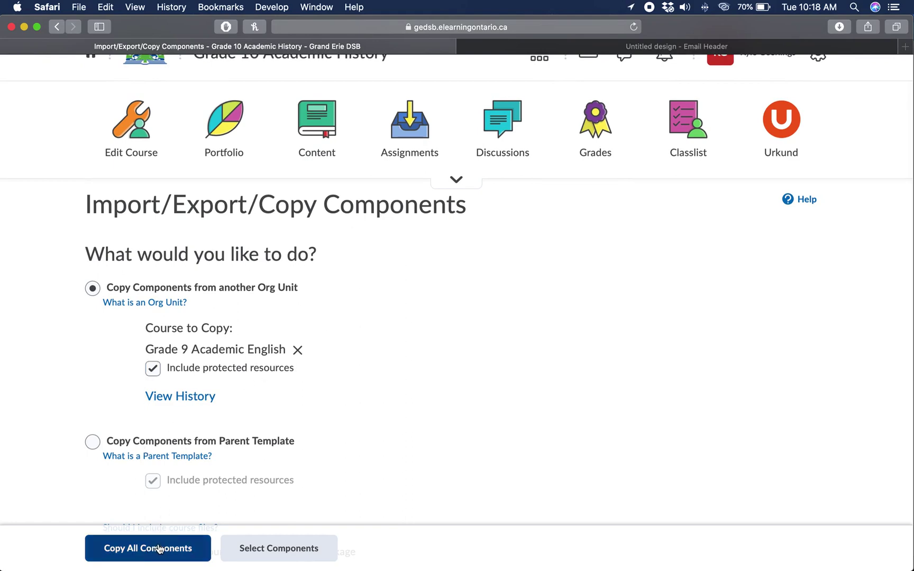
scroll(386, 304, "up", 1)
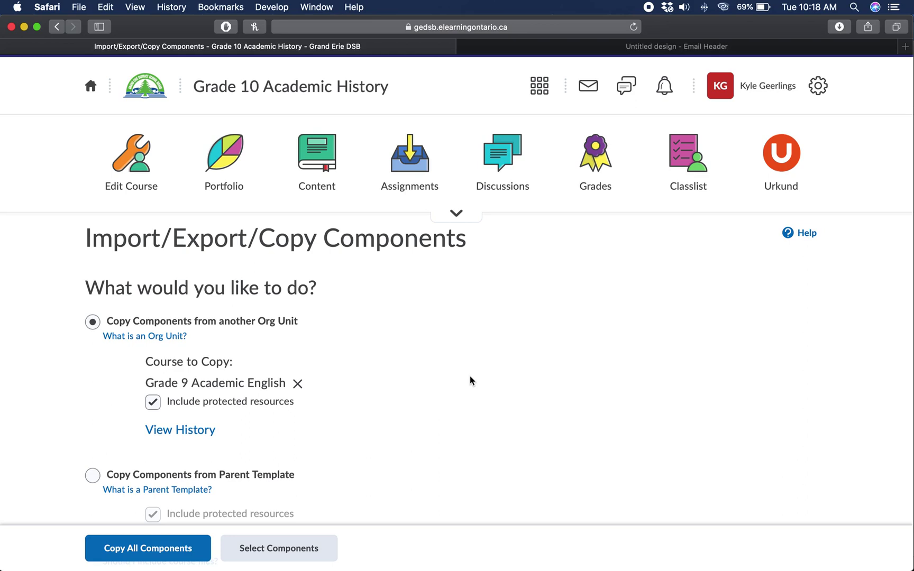
scroll(469, 380, "down", 1)
- Choose to select individual components and confirm copying again from Grade 9 Academic English
left_click(270, 549)
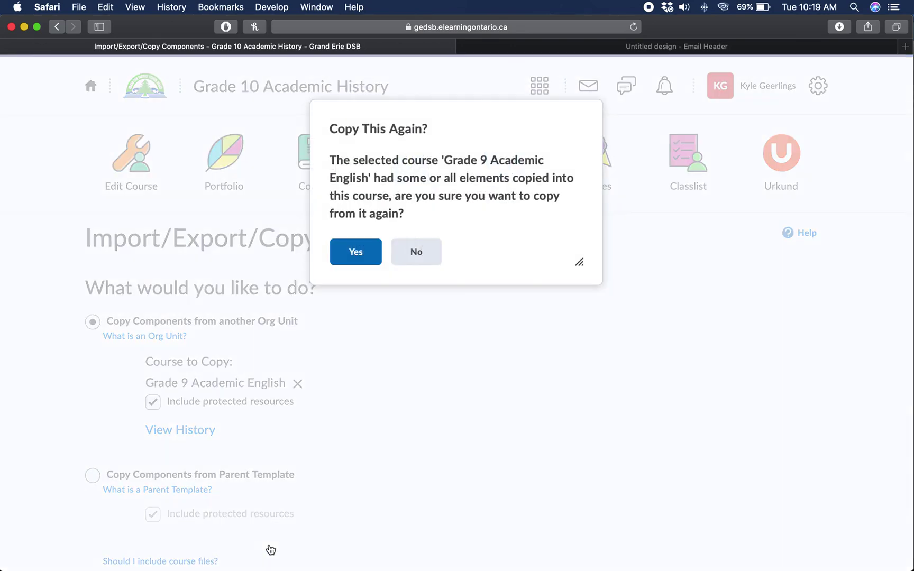
left_click(355, 252)
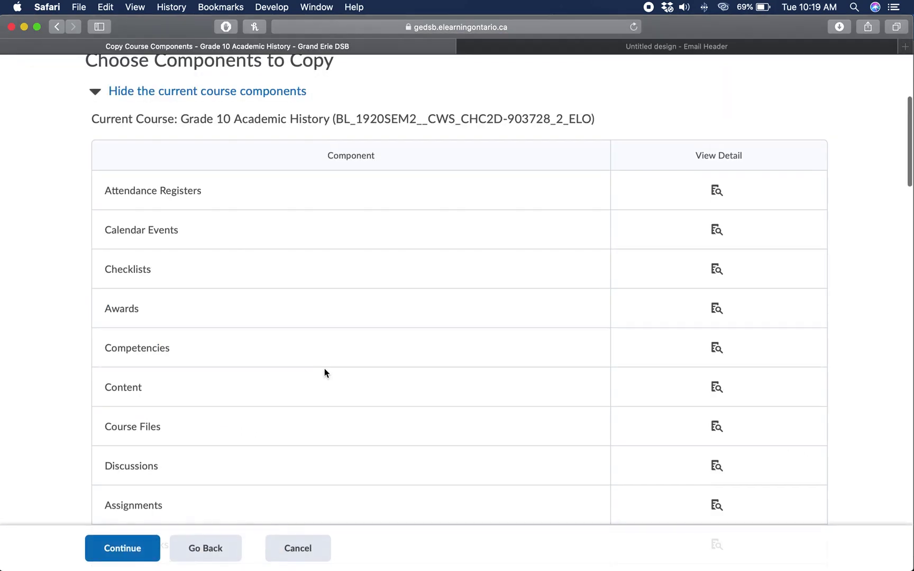
scroll(347, 184, "down", 3)
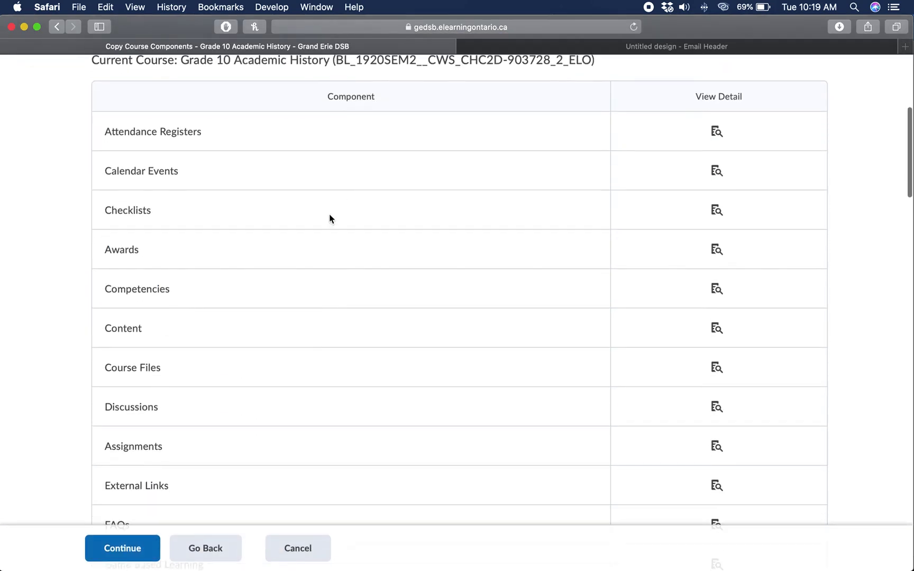
scroll(330, 217, "down", 3)
scroll(319, 352, "down", 3)
scroll(319, 353, "down", 3)
scroll(319, 353, "down", 4)
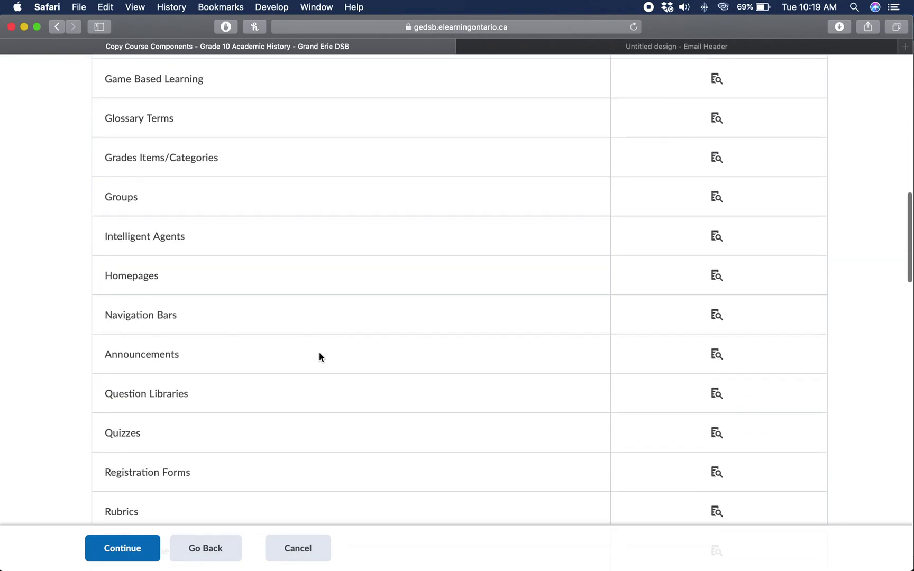
scroll(319, 353, "down", 6)
scroll(319, 353, "down", 3)
scroll(319, 353, "down", 5)
scroll(319, 353, "down", 1)
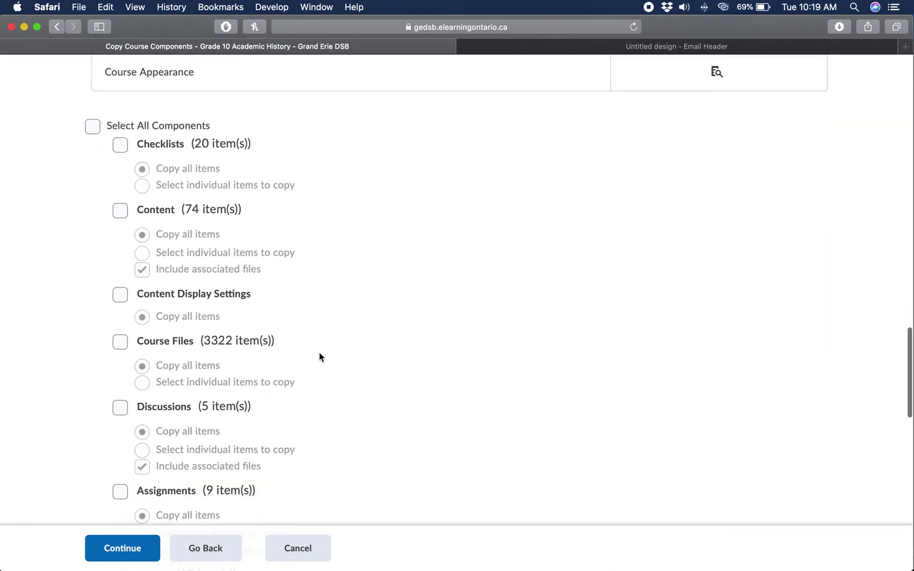
scroll(261, 279, "down", 3)
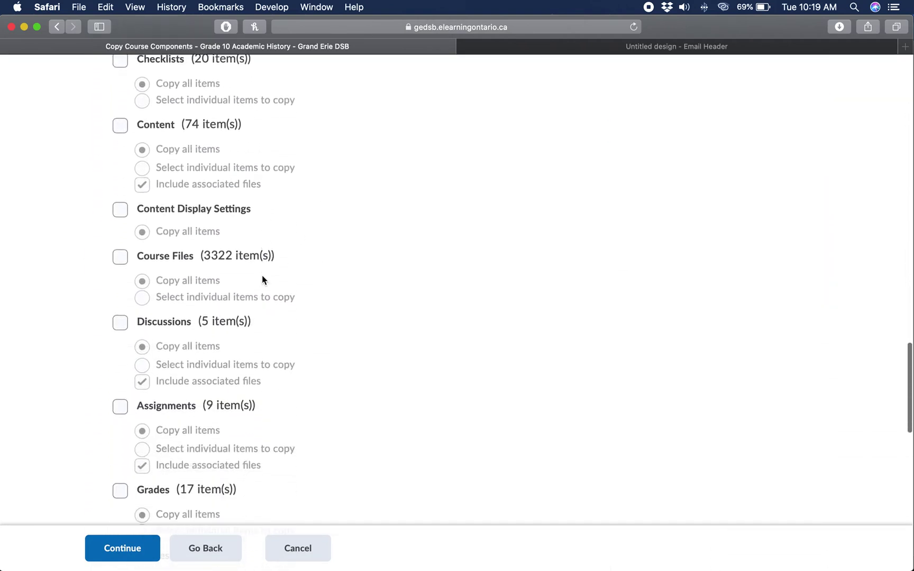
scroll(323, 297, "down", 1)
scroll(324, 296, "down", 1)
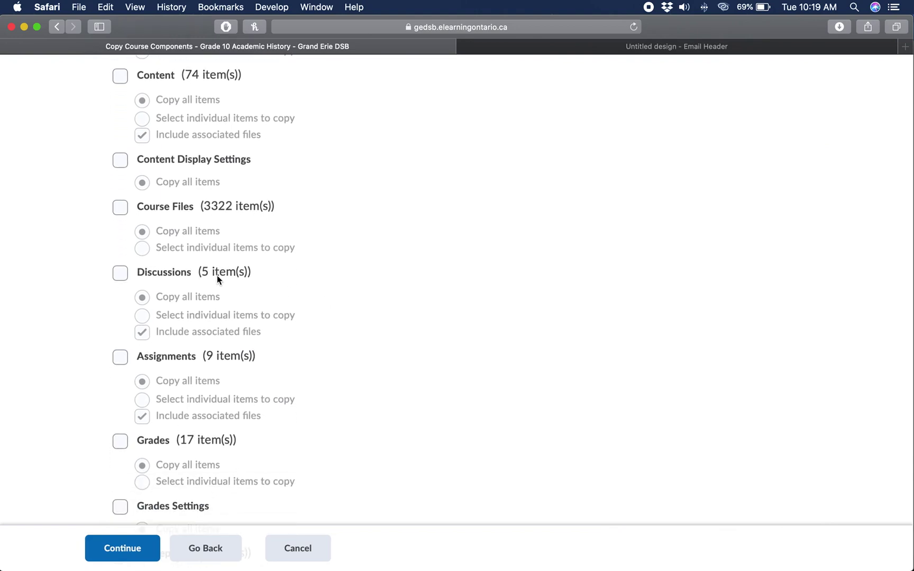
- Include all Discussions, and include Assignments set to 'Select individual items to copy'
left_click(121, 274)
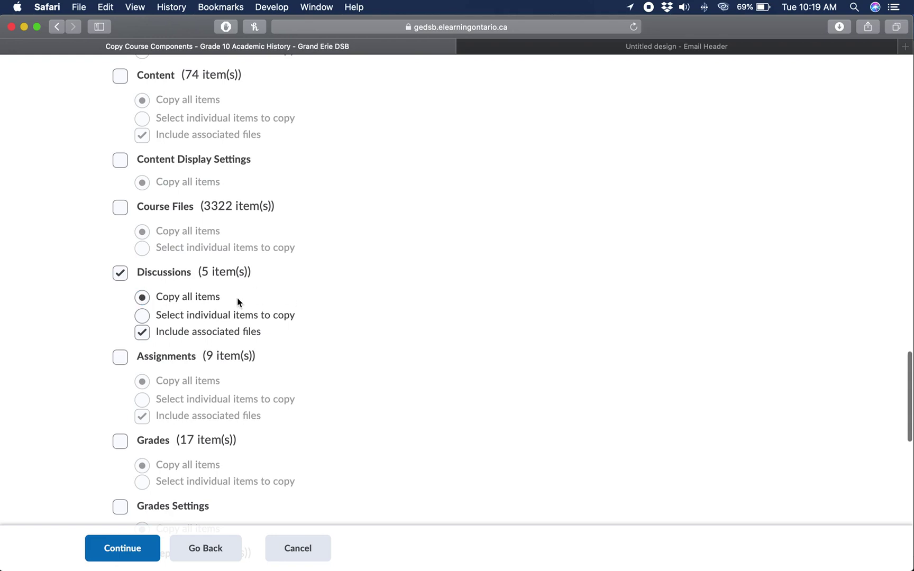
scroll(237, 302, "down", 2)
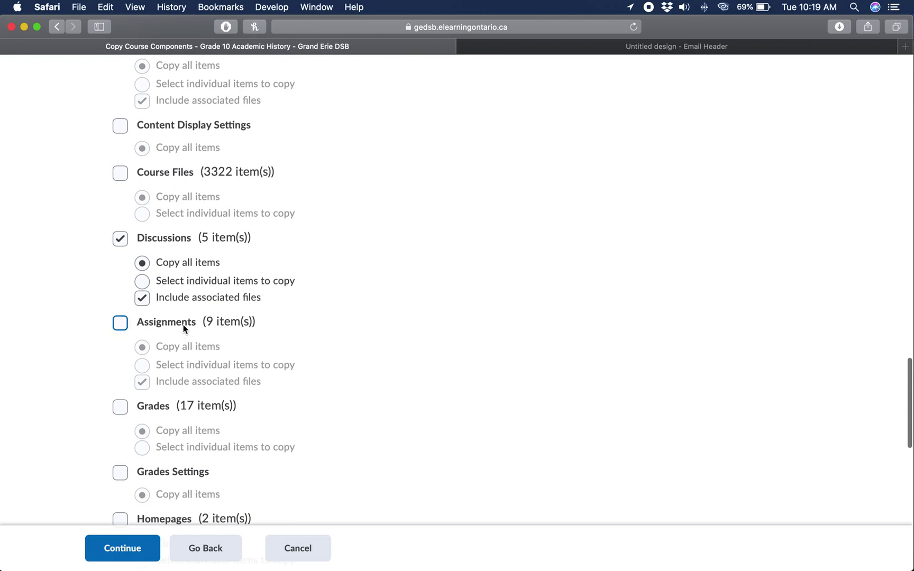
scroll(184, 328, "down", 1)
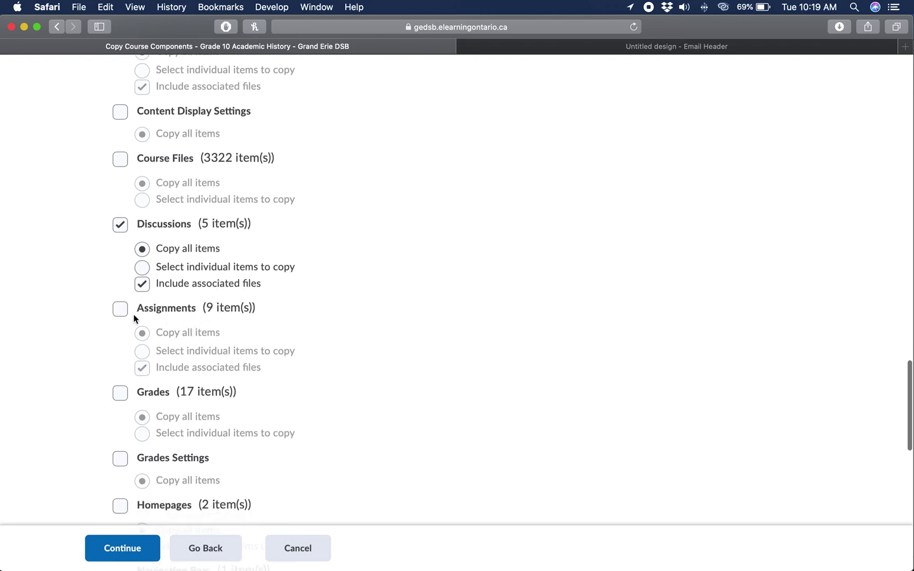
left_click(119, 315)
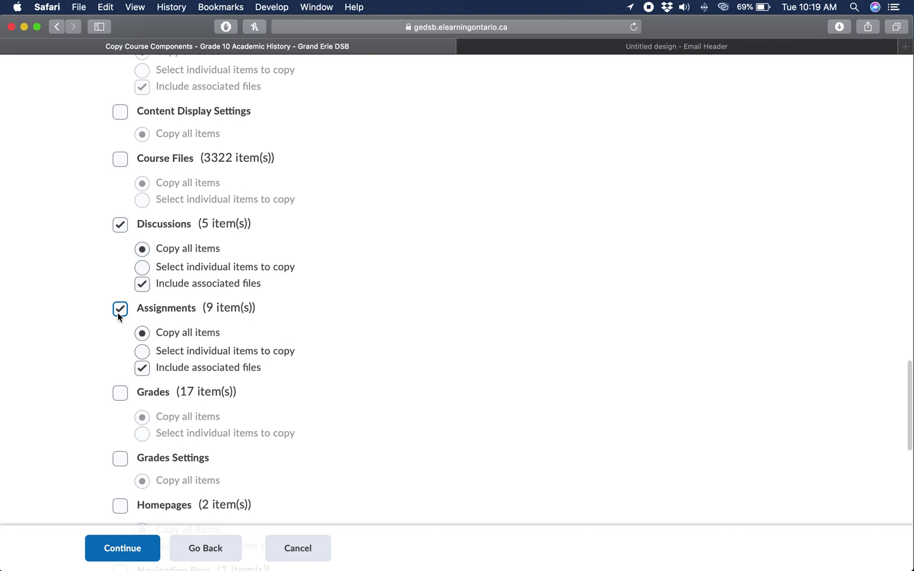
left_click(143, 351)
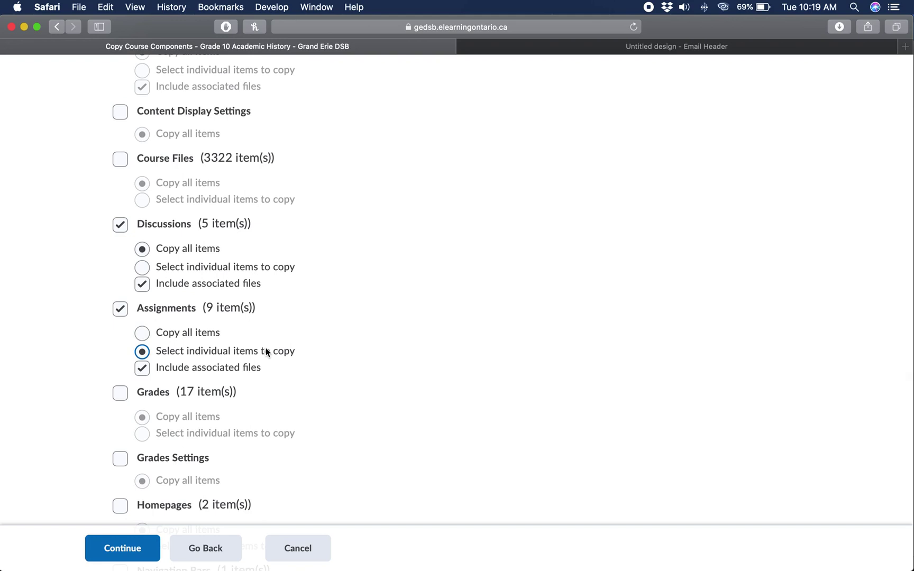
- Review the component selections and continue to choosing assignment folders
scroll(272, 353, "down", 1)
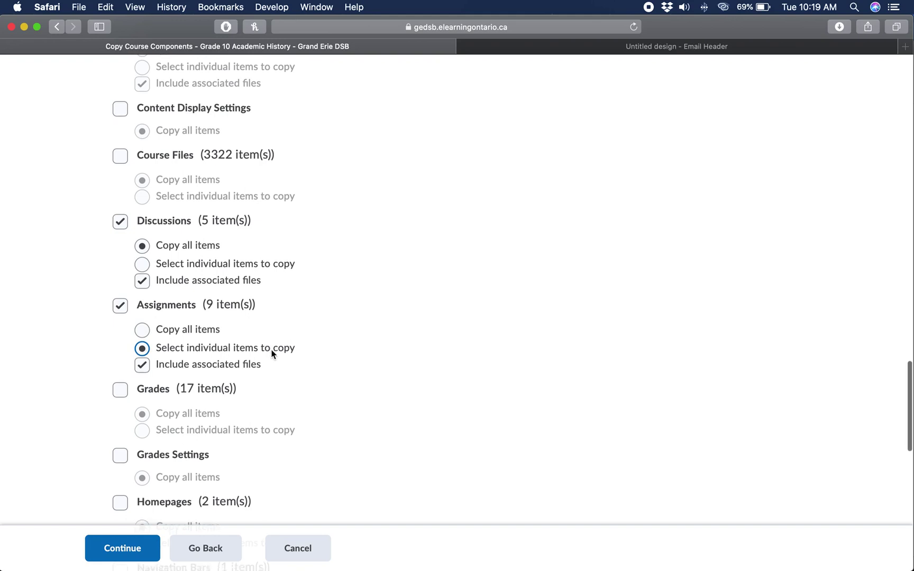
scroll(320, 340, "up", 4)
scroll(320, 340, "down", 3)
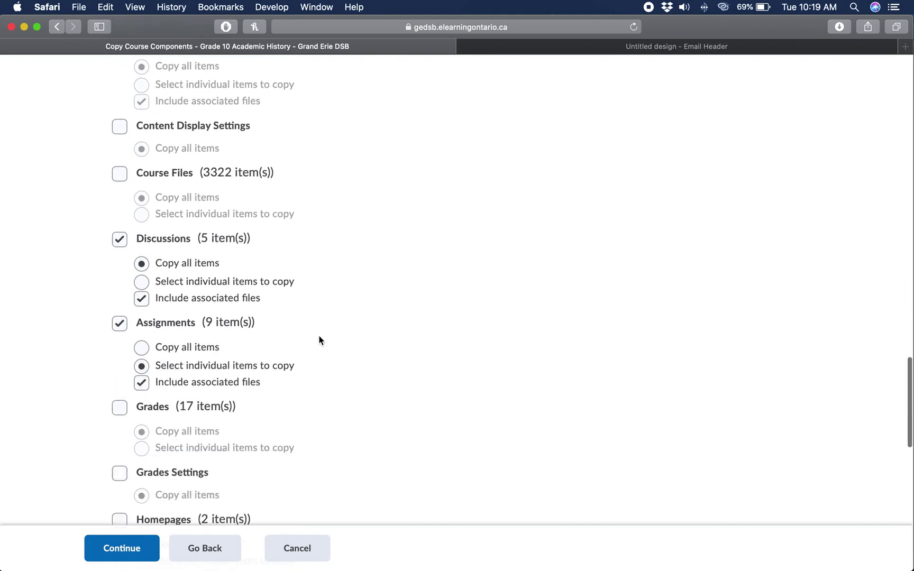
scroll(320, 340, "down", 1)
scroll(320, 340, "up", 1)
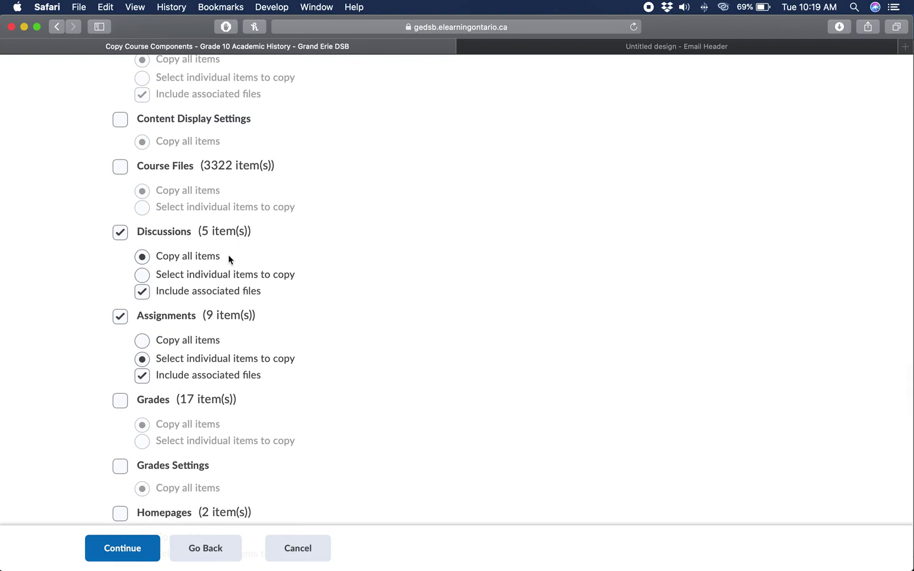
scroll(391, 316, "down", 3)
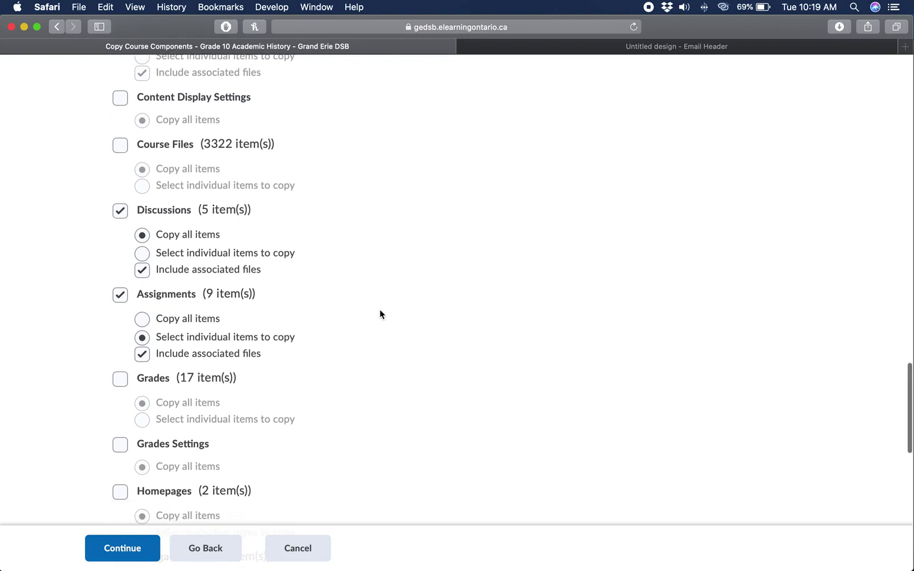
left_click(126, 550)
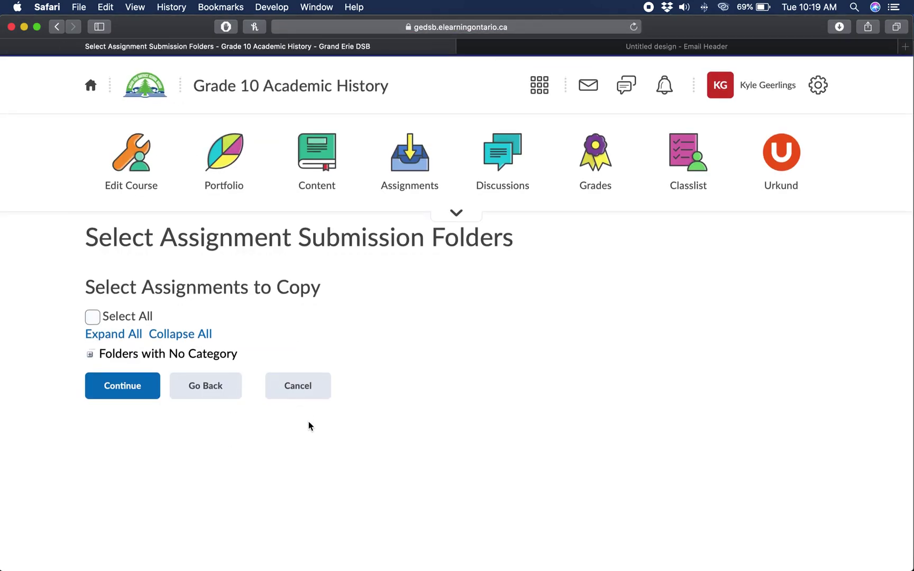
- Under Folders with No Category, select Blog URL Address and R&J Culminating Essay dropboxes, then continue
left_click(116, 336)
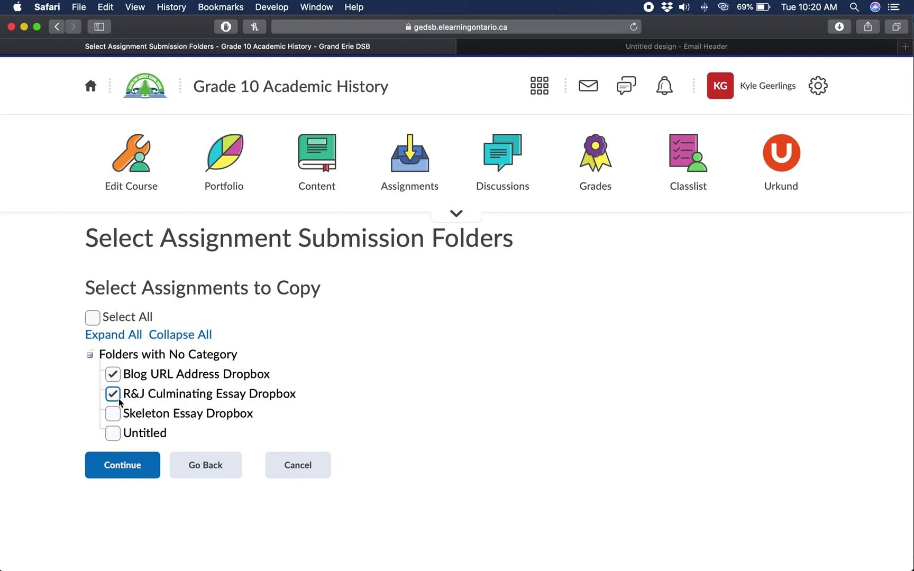
double_click(113, 374)
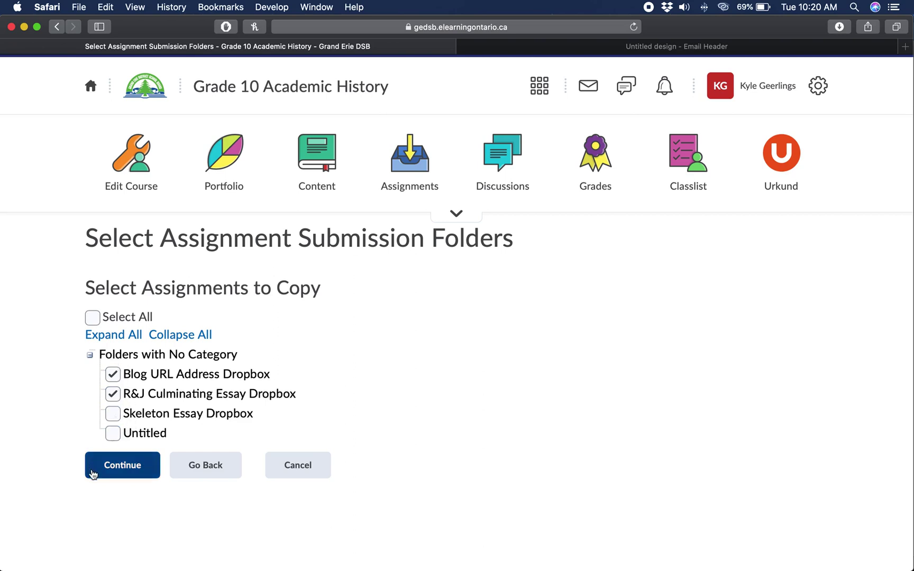
left_click(122, 476)
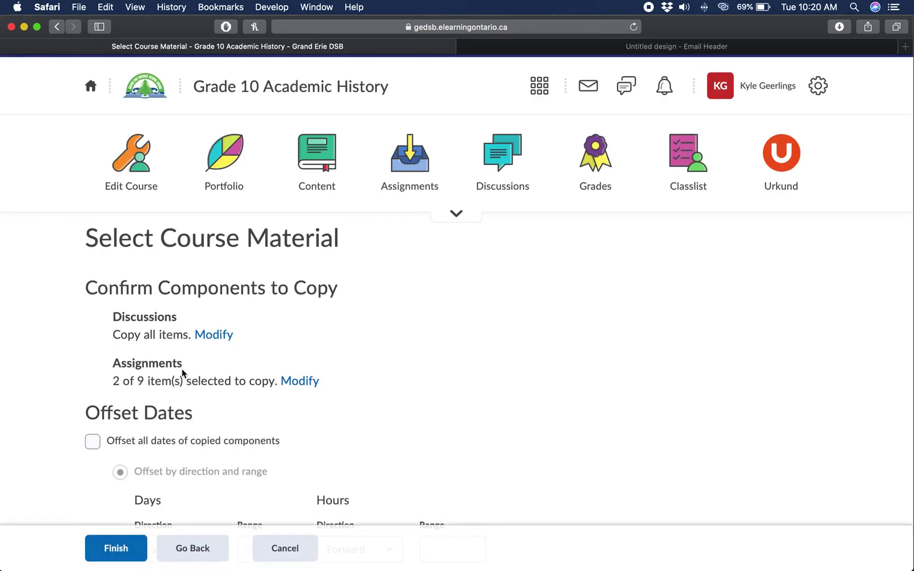
- Review the summary of all Discussions and 2 of 9 Assignments, leave Offset Dates unchecked, and finish
scroll(190, 388, "down", 2)
scroll(182, 373, "down", 1)
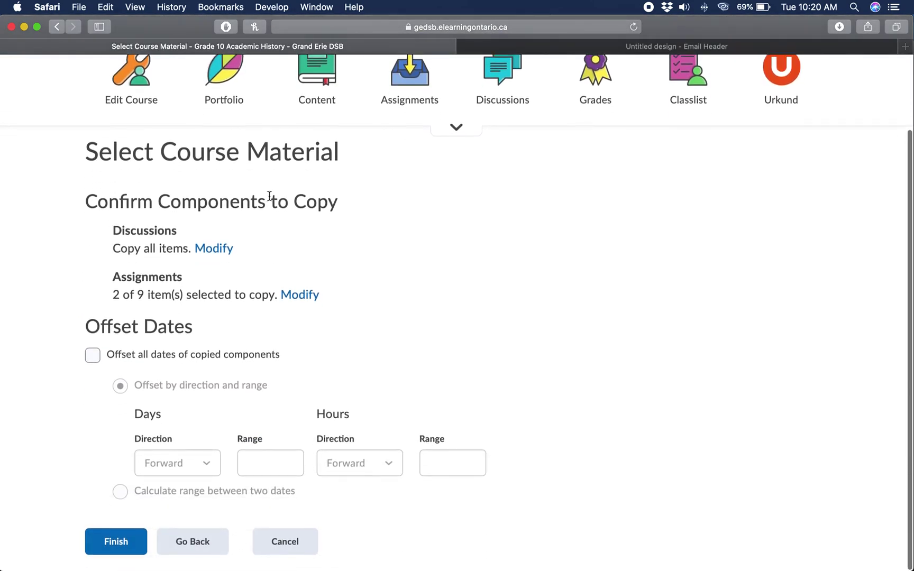
left_click_drag(87, 201, 400, 203)
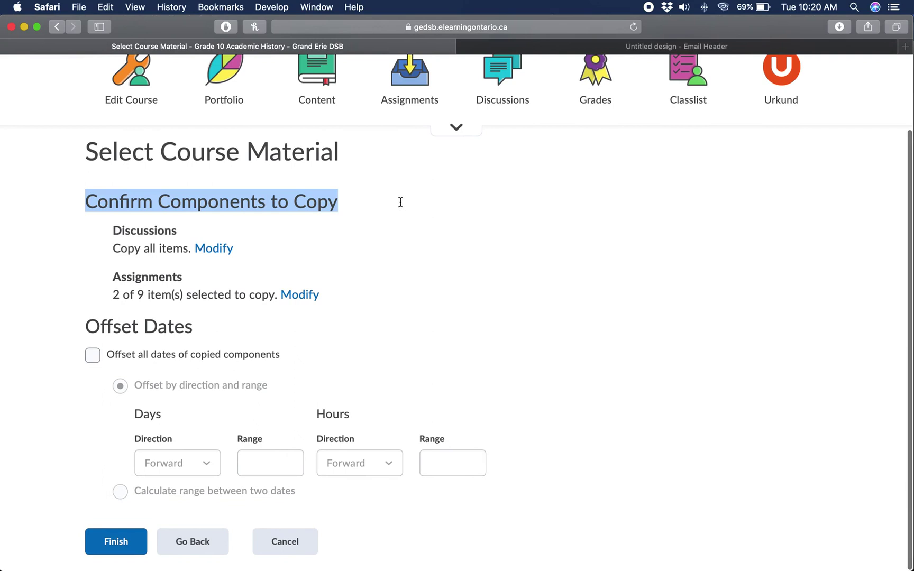
left_click(353, 222)
left_click_drag(103, 216, 223, 260)
left_click(123, 281)
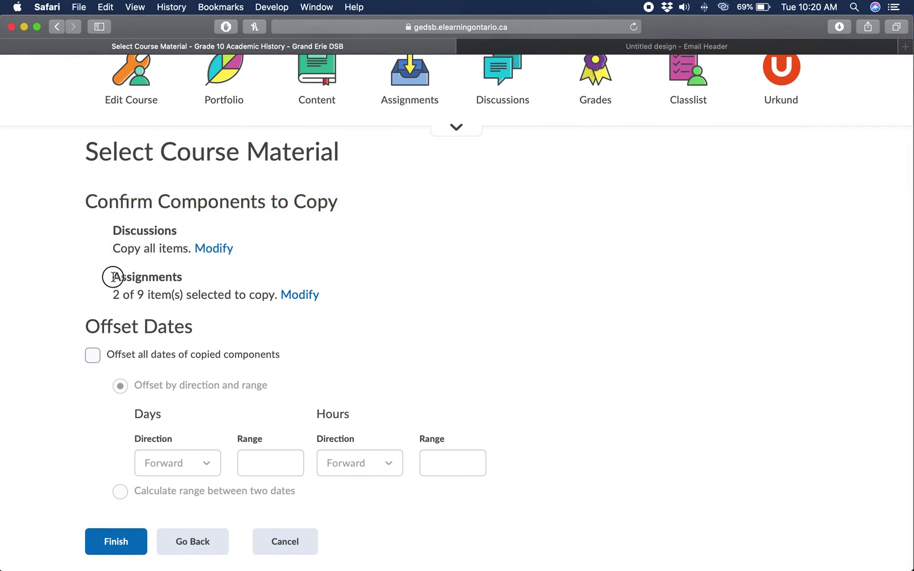
left_click_drag(112, 276, 196, 303)
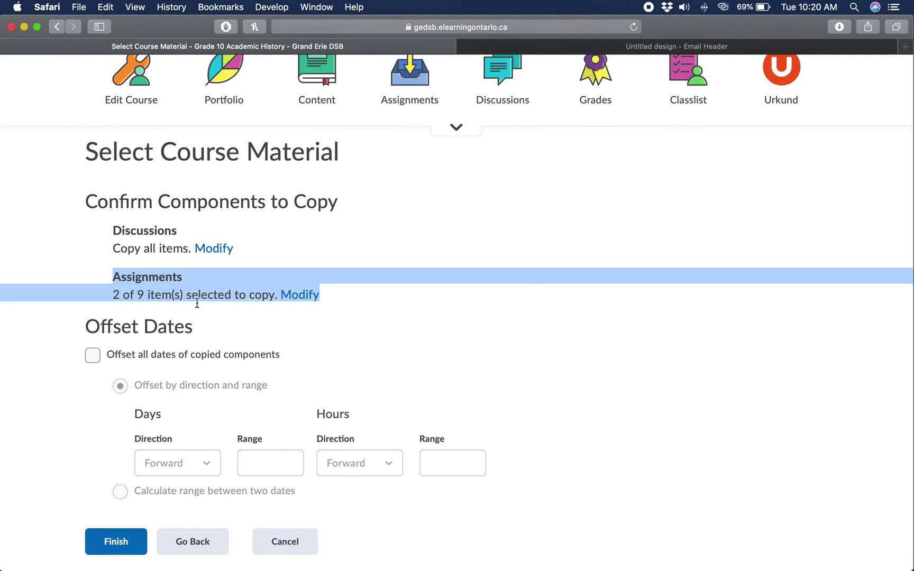
triple_click(216, 293)
scroll(137, 319, "up", 1)
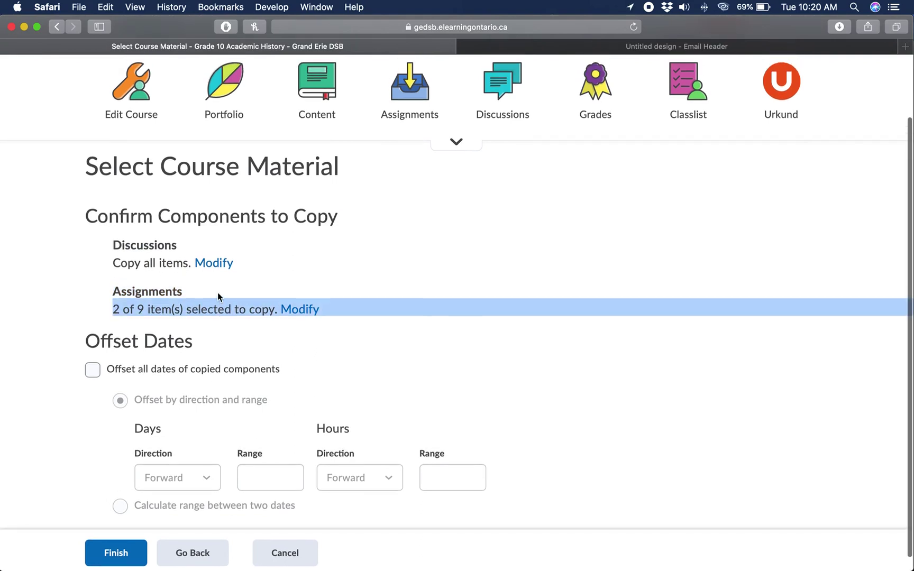
scroll(239, 408, "down", 1)
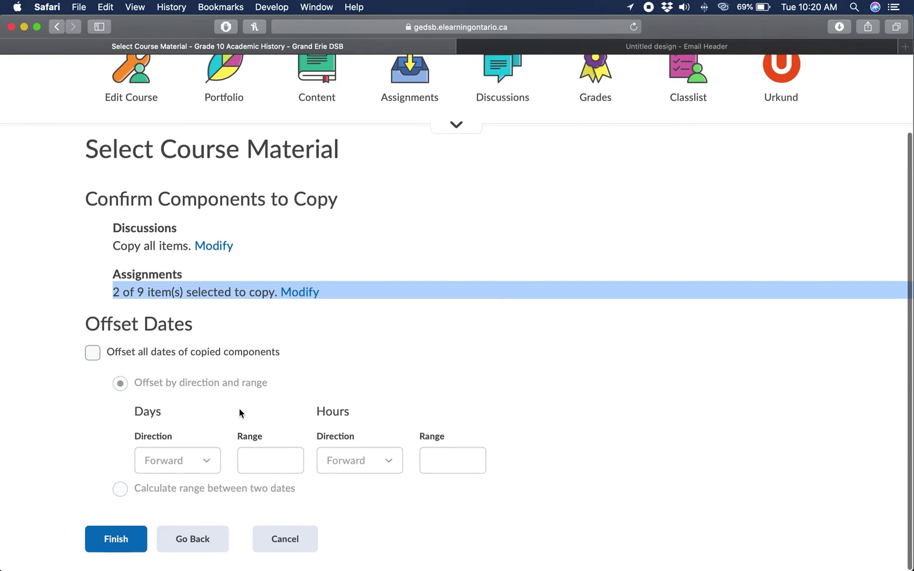
left_click(117, 548)
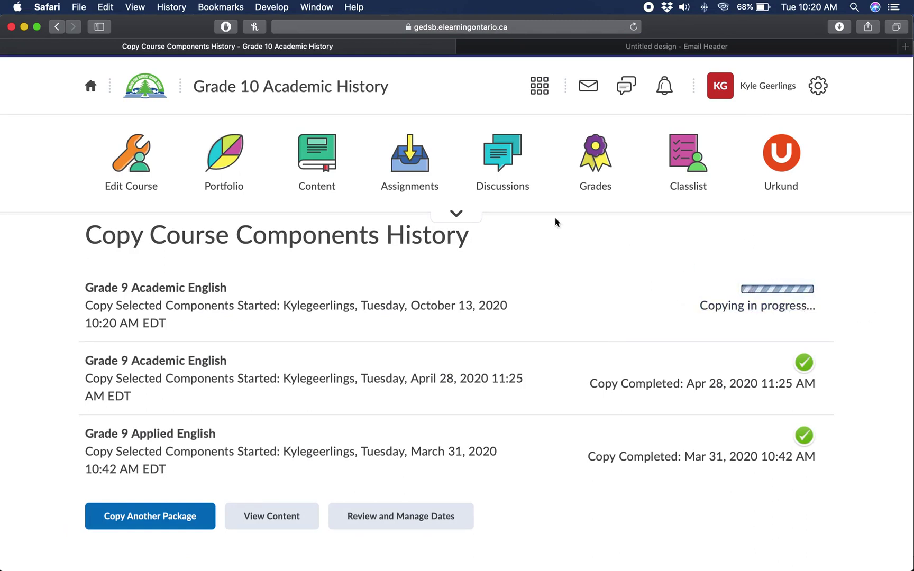
- Open the course's Assignments list and scroll through it to look for the newly copied dropboxes
left_click(416, 165)
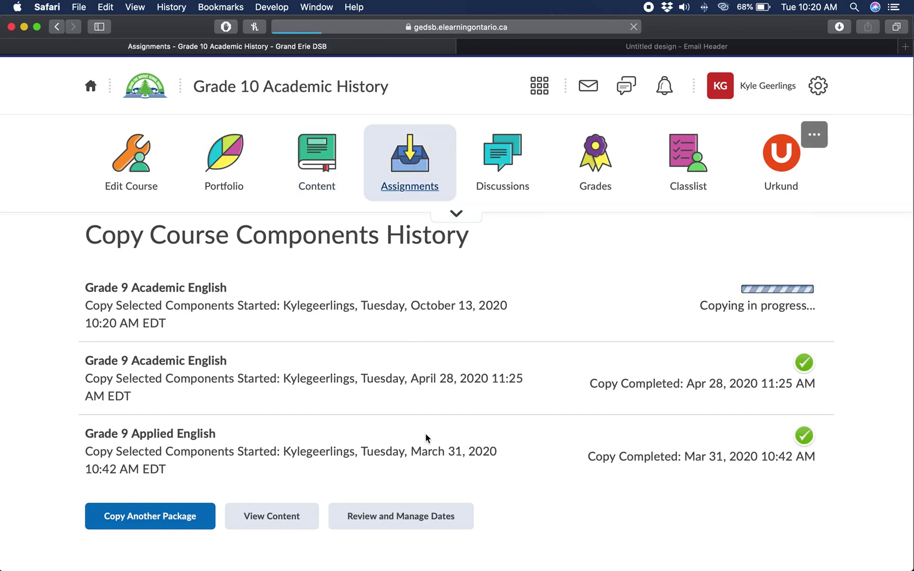
scroll(388, 371, "down", 3)
scroll(388, 370, "down", 2)
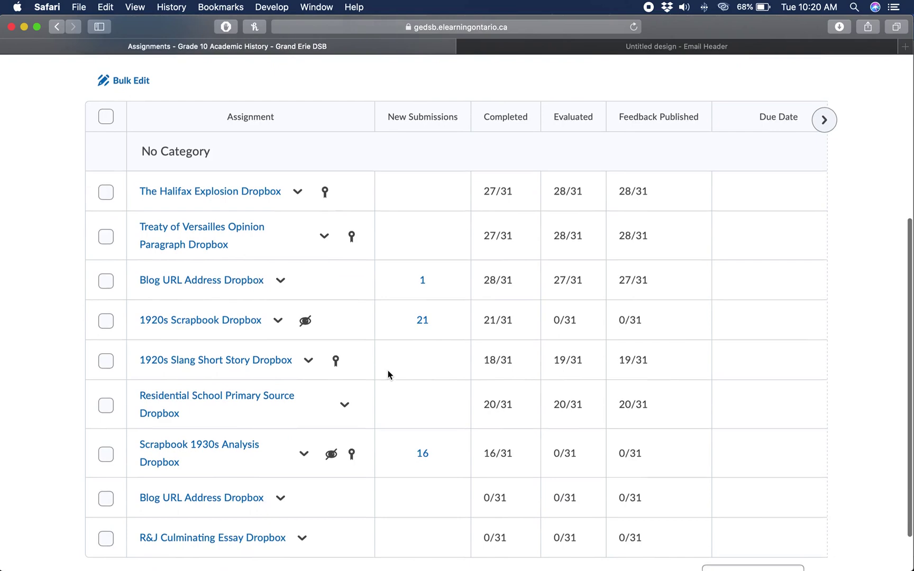
scroll(369, 328, "down", 2)
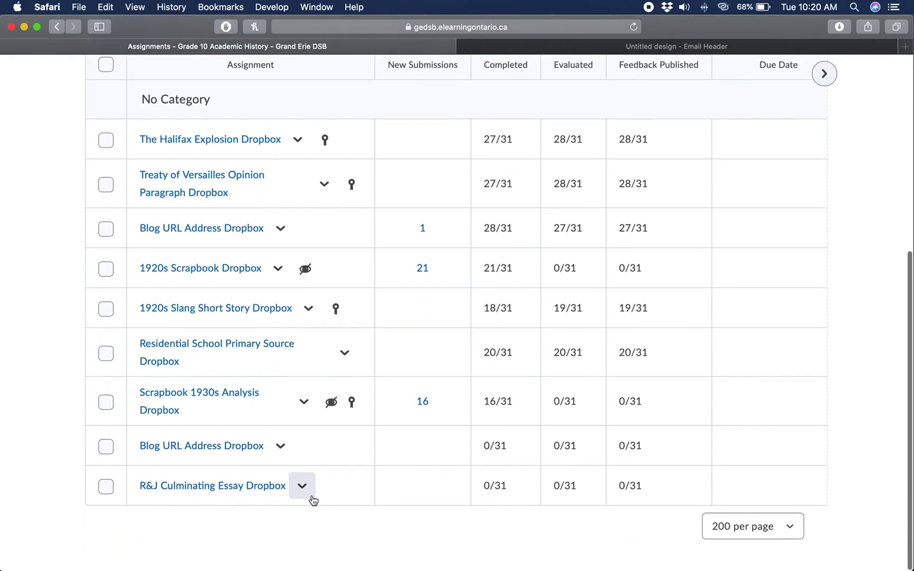
left_click_drag(289, 486, 135, 471)
scroll(331, 465, "up", 3)
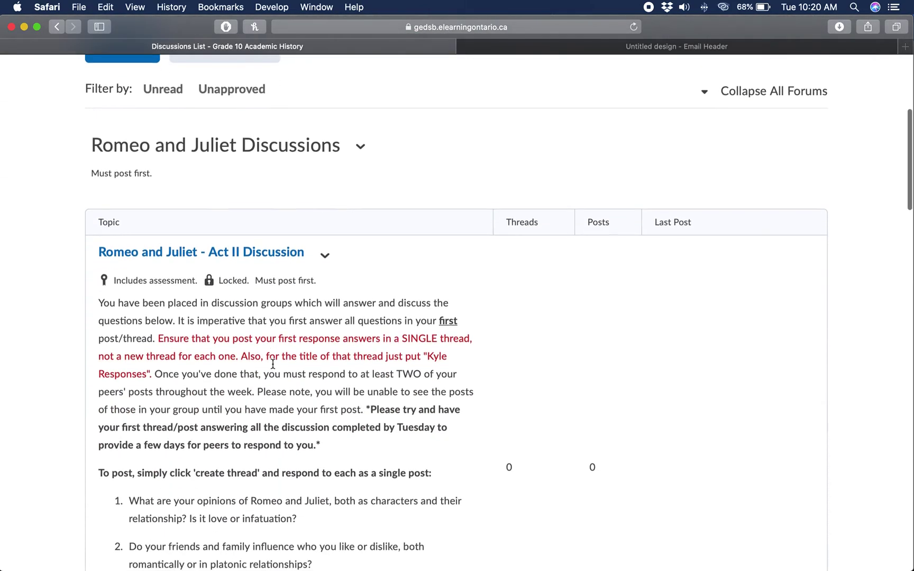
scroll(296, 307, "down", 8)
scroll(295, 306, "down", 3)
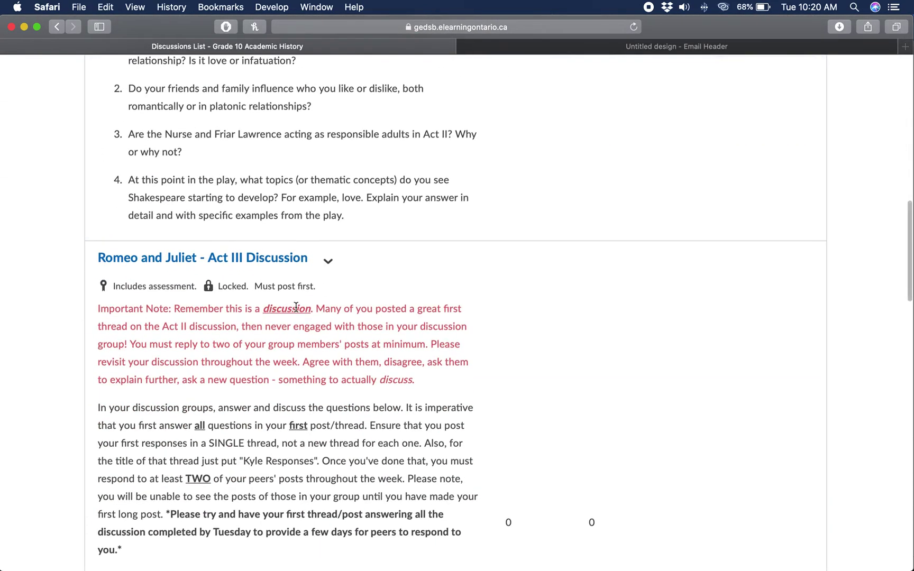
scroll(296, 306, "up", 5)
scroll(296, 306, "up", 10)
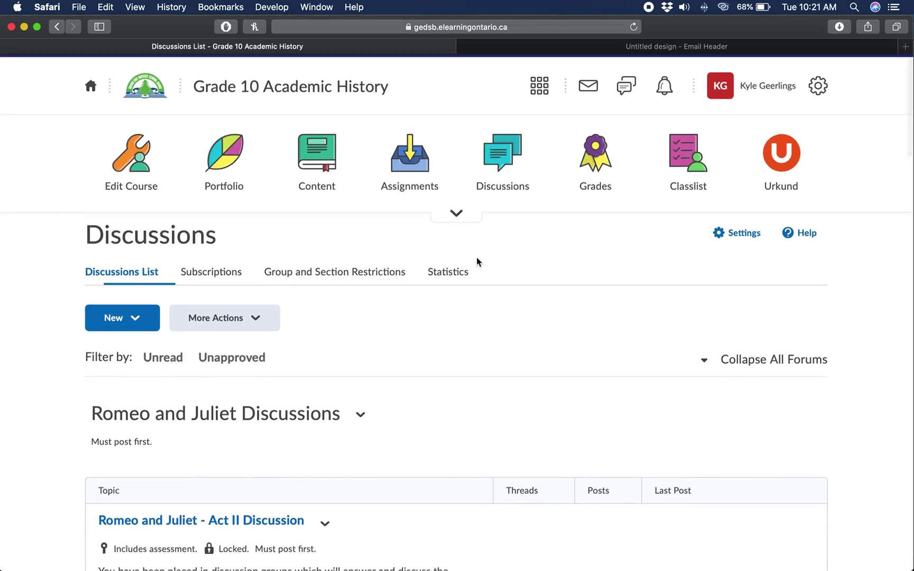